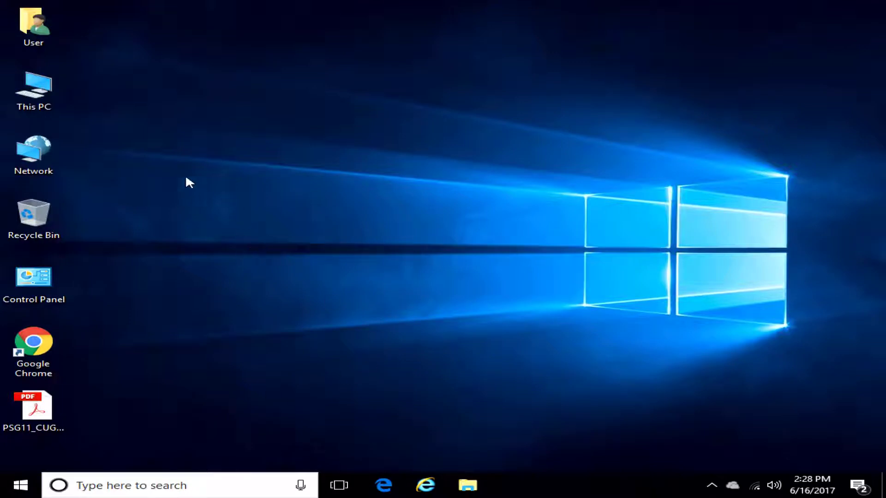
# Browse This PC > Local Disk (C:) > Users > User, glancing into Downloads before returning to User.
pyautogui.click(40, 95)
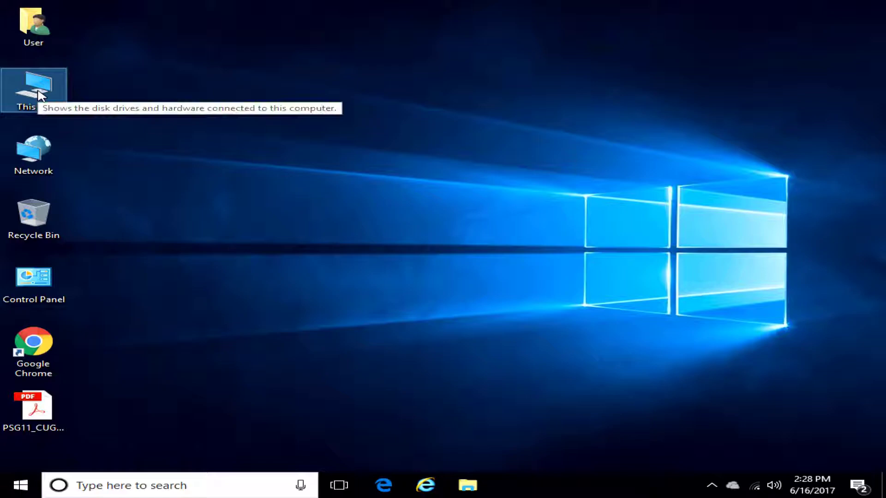
pyautogui.doubleClick(40, 96)
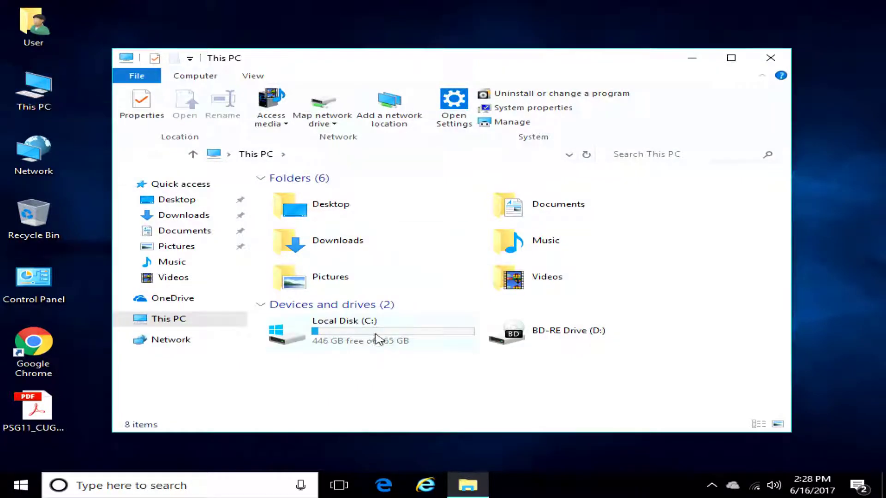
pyautogui.doubleClick(369, 333)
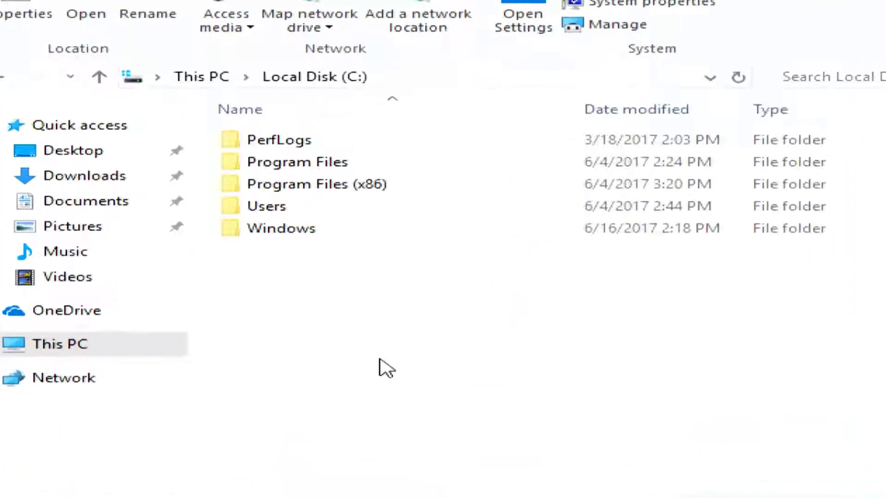
pyautogui.doubleClick(259, 190)
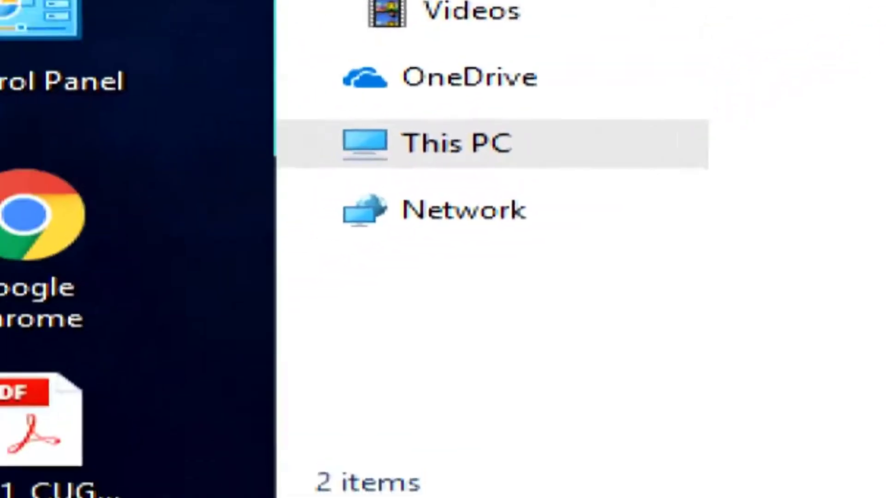
pyautogui.press('super')
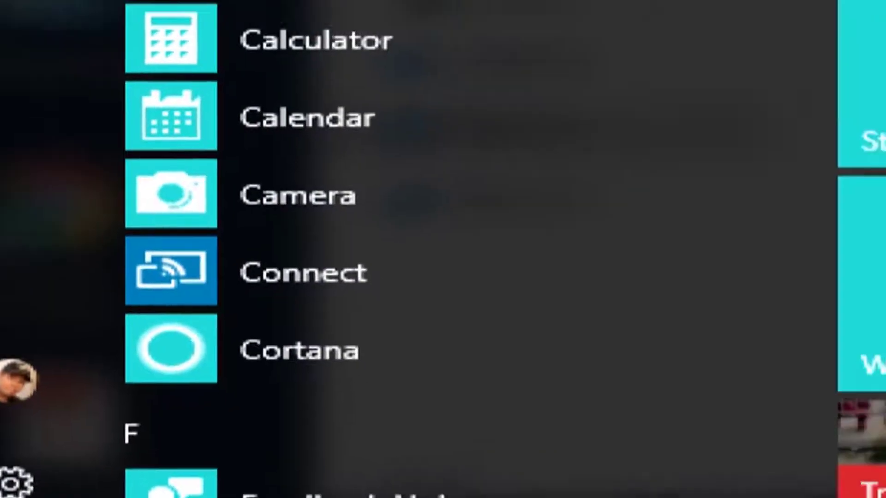
pyautogui.press('super')
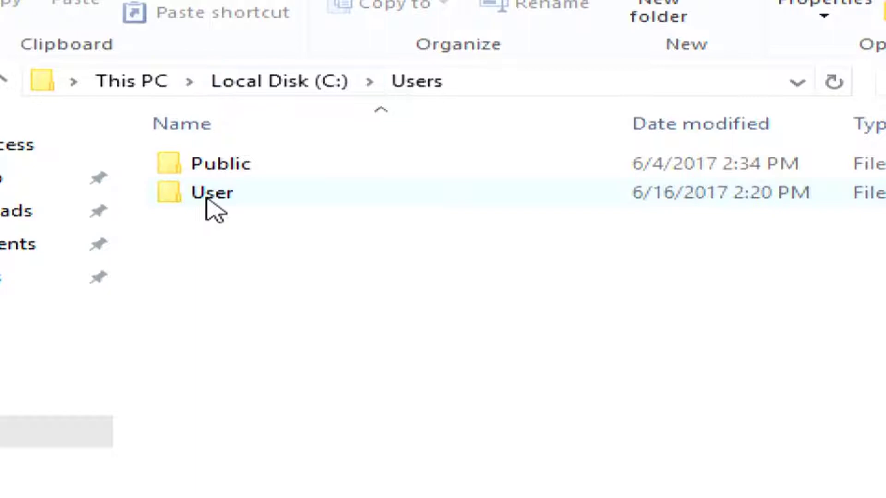
pyautogui.doubleClick(205, 193)
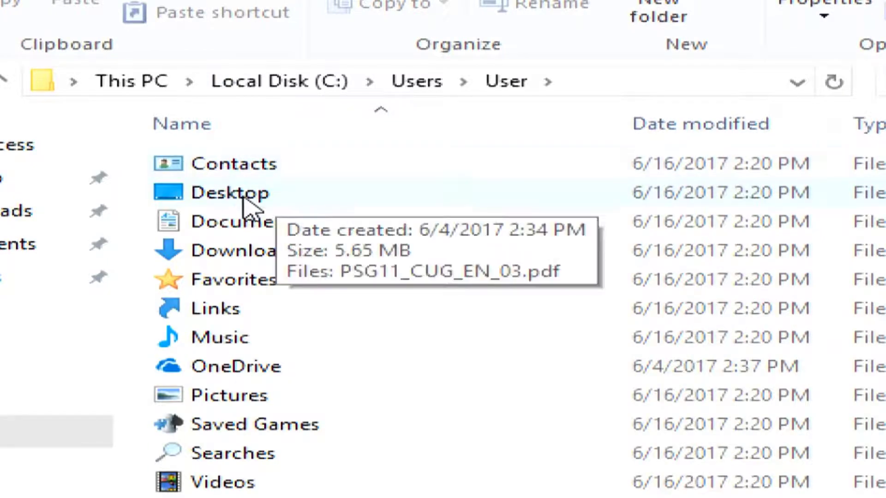
pyautogui.doubleClick(267, 261)
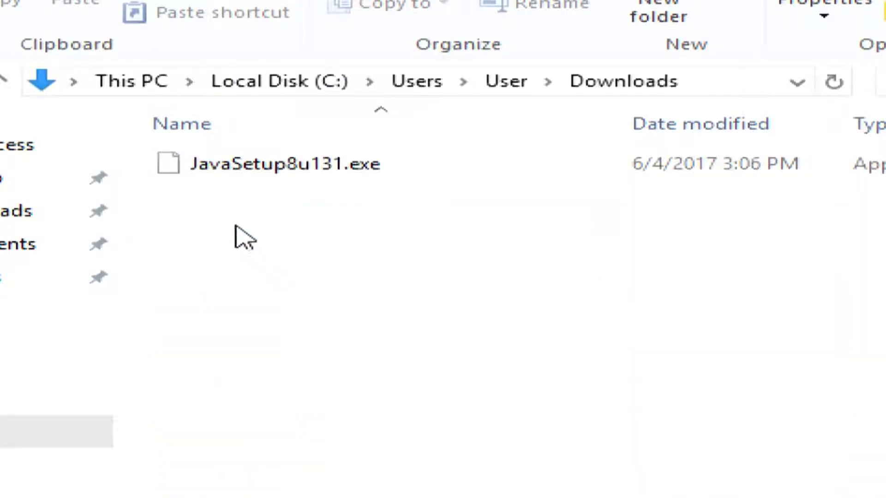
pyautogui.hotkey('alt', 'Up')
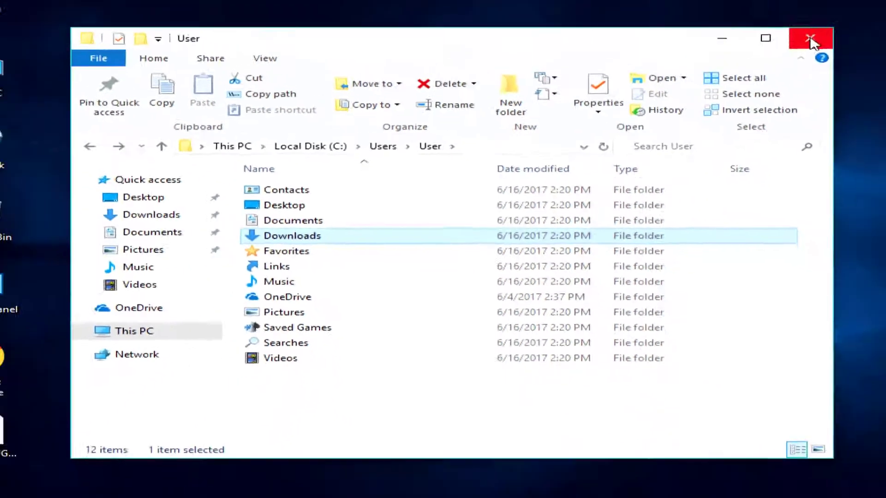
# Close Explorer and open the Manage BitLocker Control Panel page through a 'bit' search.
pyautogui.click(807, 35)
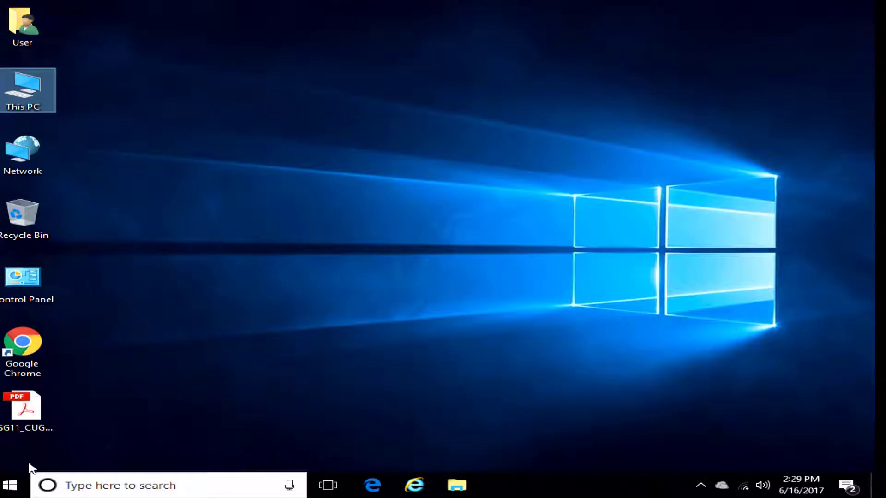
pyautogui.click(124, 485)
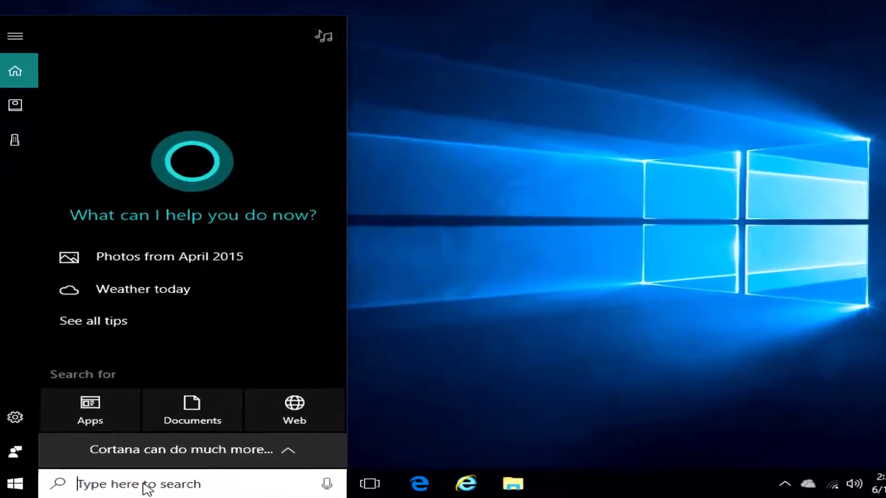
pyautogui.write('bit')
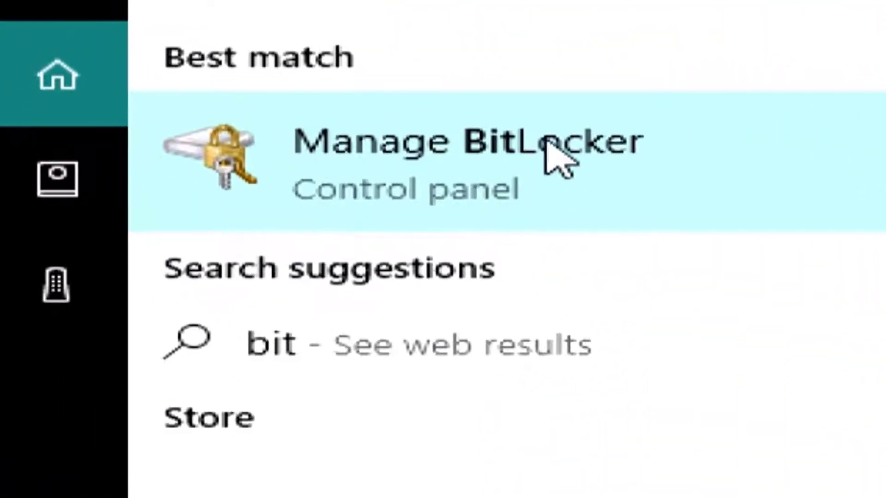
pyautogui.click(505, 180)
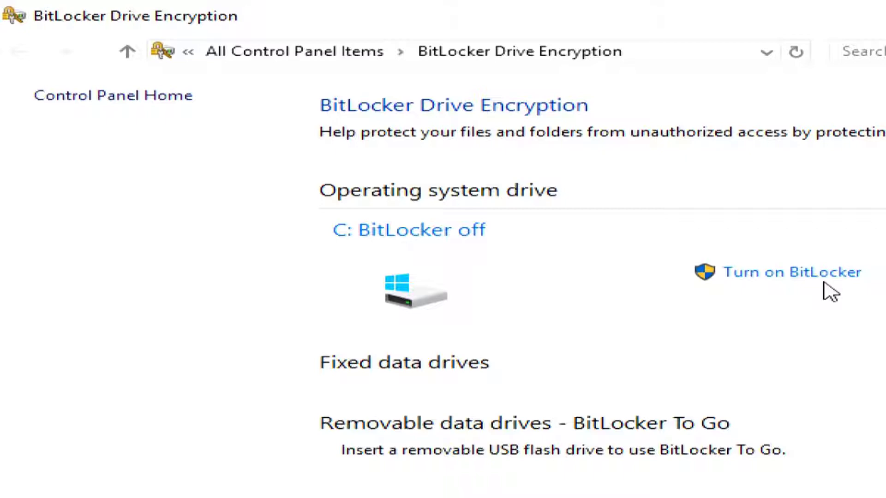
# Turn on BitLocker for drive C:, which brings up the Trusted Platform Module error.
pyautogui.click(784, 275)
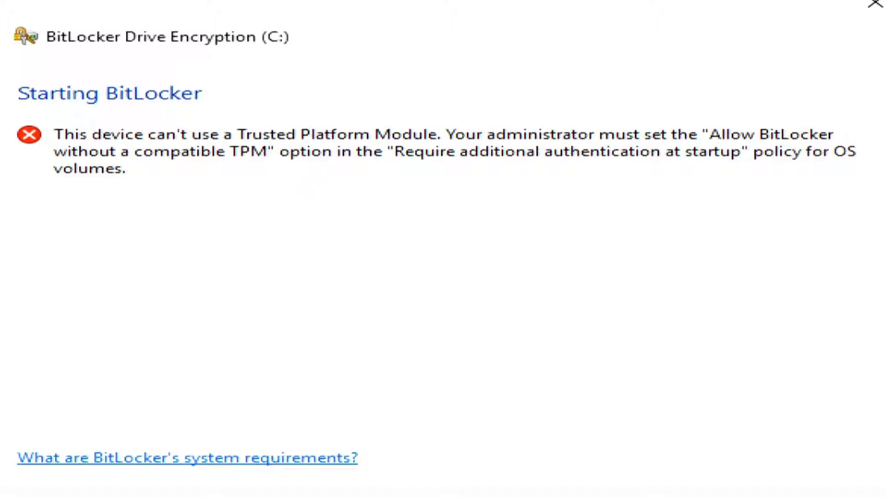
# Launch the Local Group Policy Editor through a 'group' search and widen its policy tree.
pyautogui.press('super')
pyautogui.write('group')
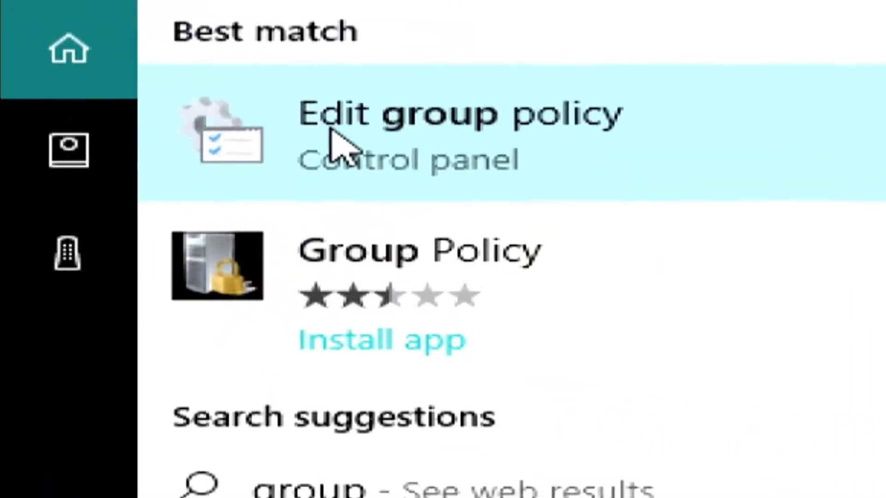
pyautogui.click(302, 82)
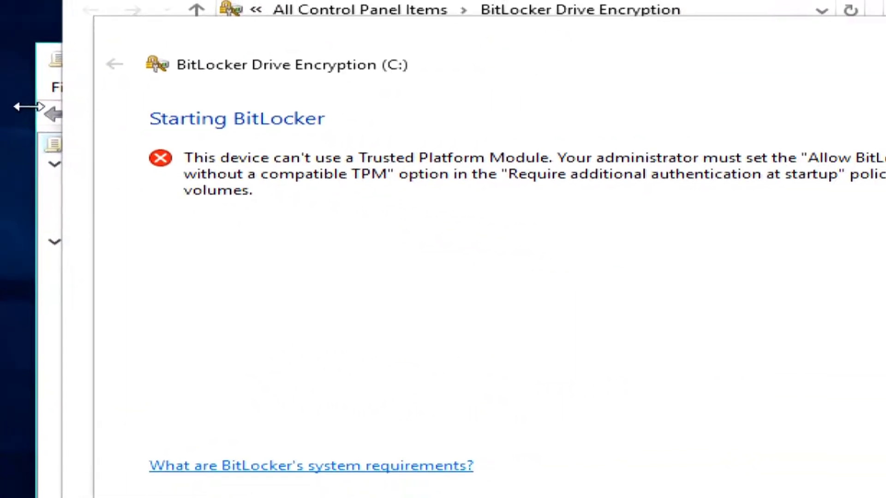
pyautogui.click(40, 209)
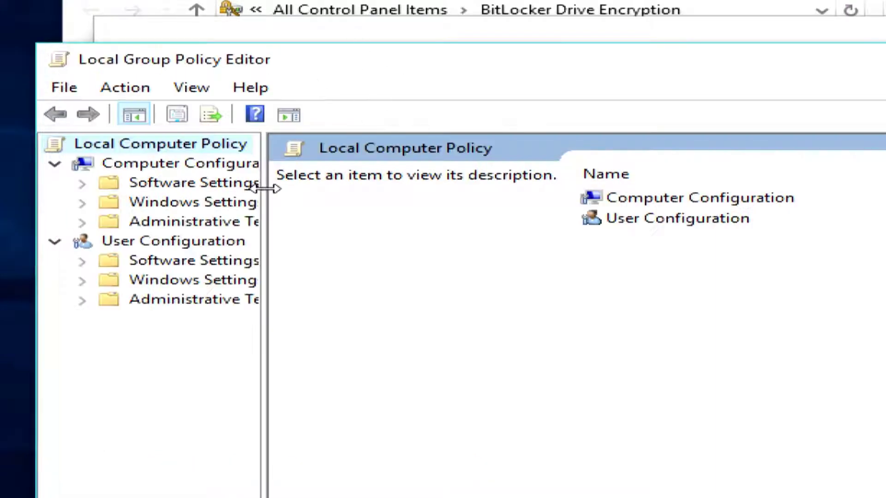
pyautogui.moveTo(266, 198); pyautogui.dragTo(506, 209)
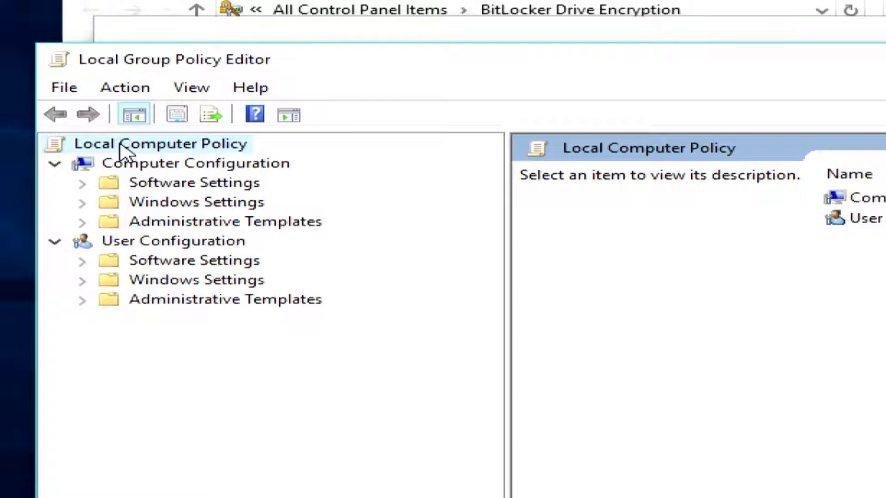
# Go to Windows Components > BitLocker Drive Encryption > Operating System Drives and select 'Require additional authentication at startup'.
pyautogui.doubleClick(173, 223)
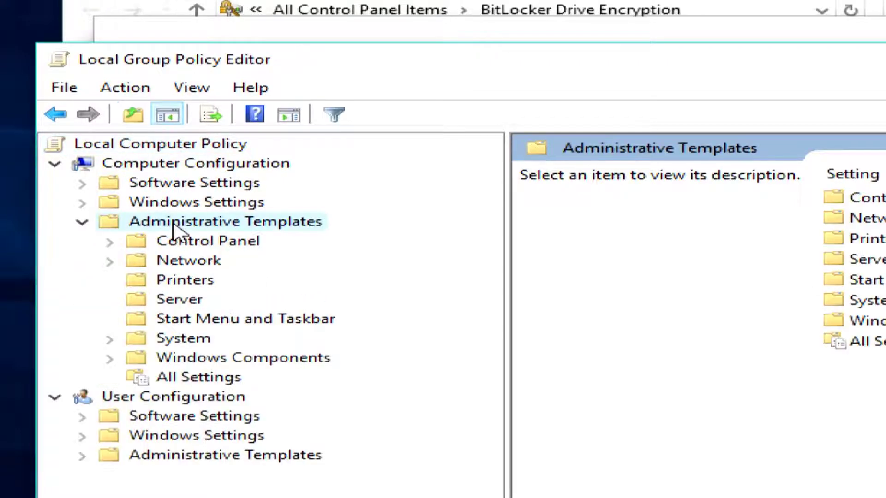
pyautogui.doubleClick(216, 359)
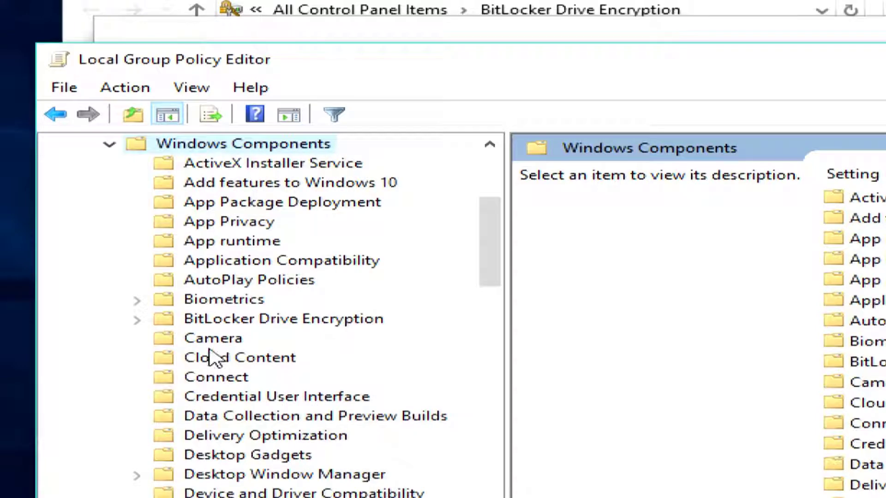
pyautogui.click(217, 322)
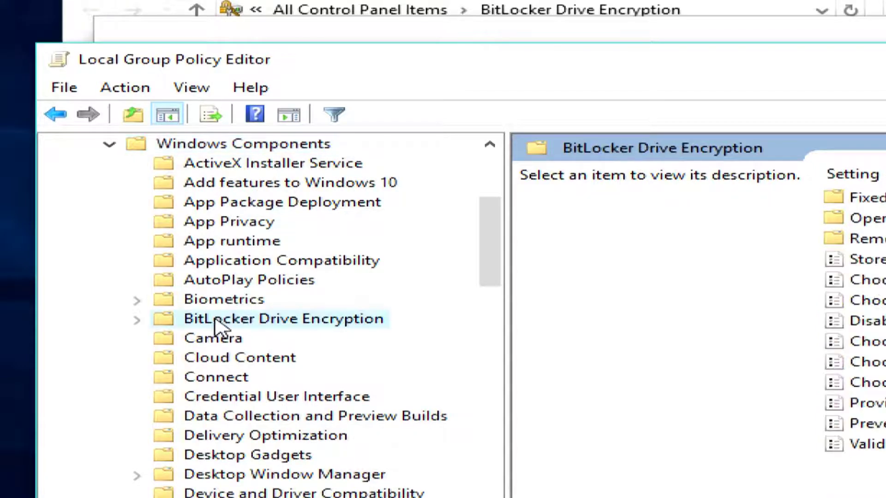
pyautogui.click(137, 320)
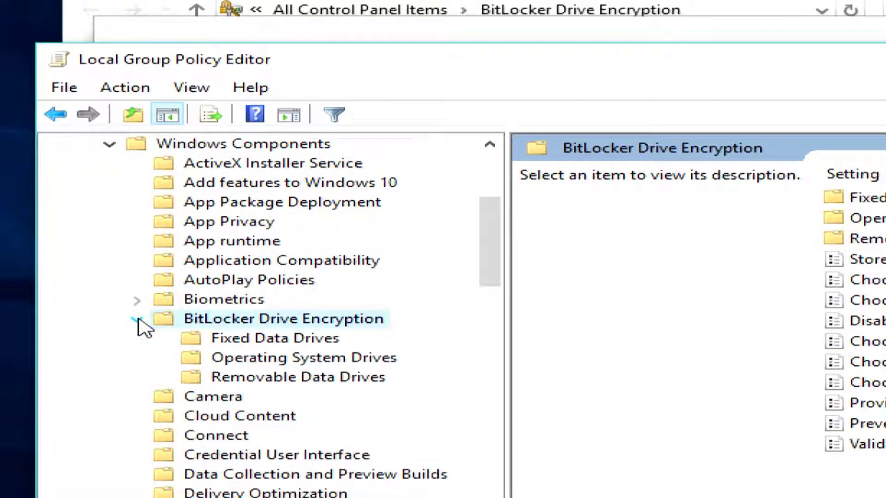
pyautogui.click(269, 359)
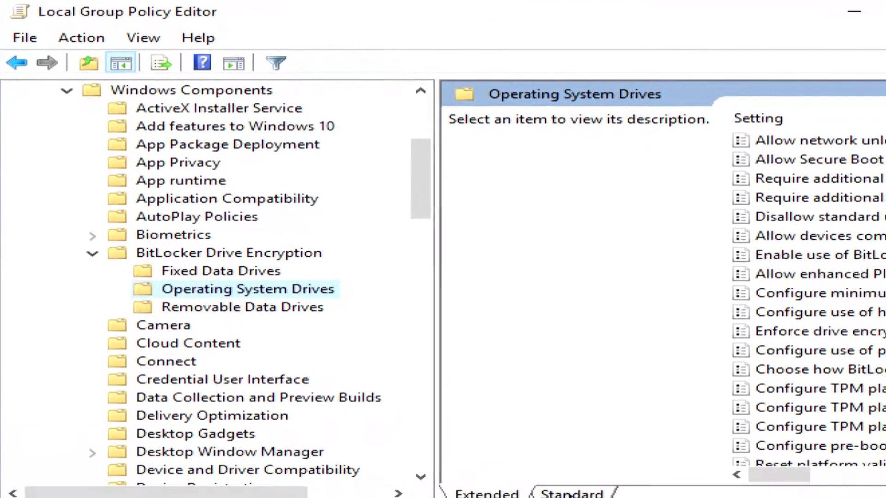
pyautogui.click(572, 493)
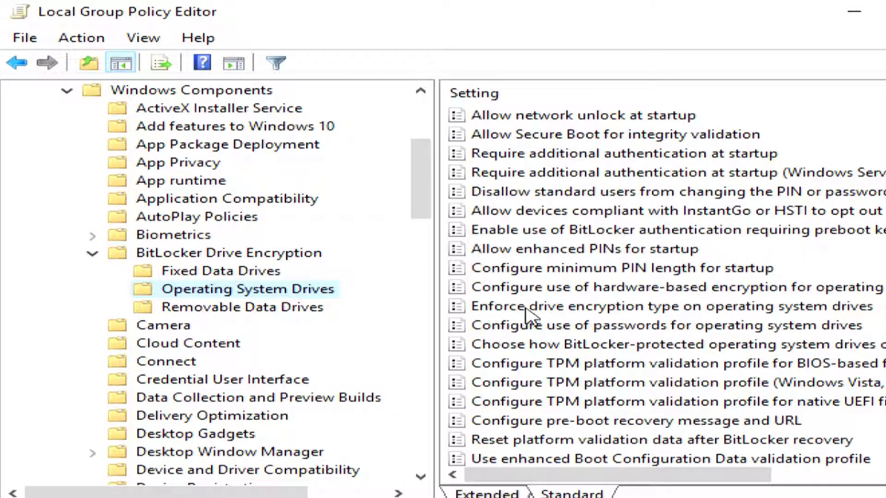
pyautogui.scroll(-1, 518, 316)
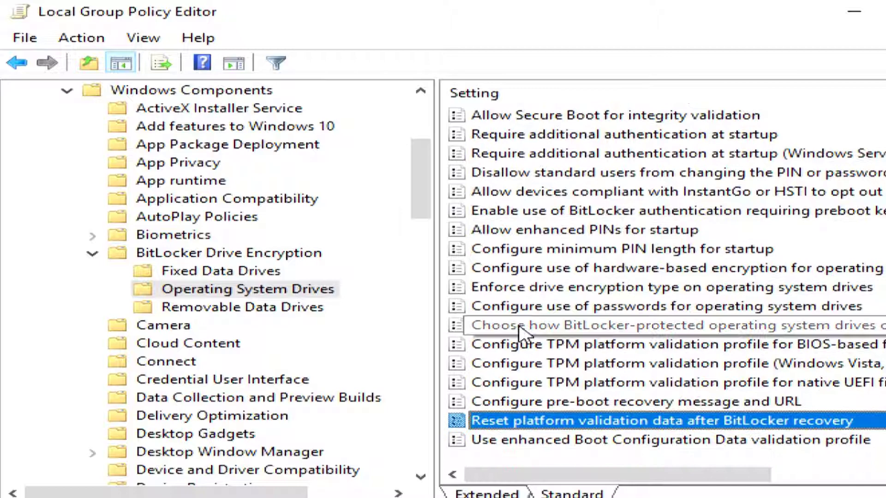
pyautogui.click(534, 139)
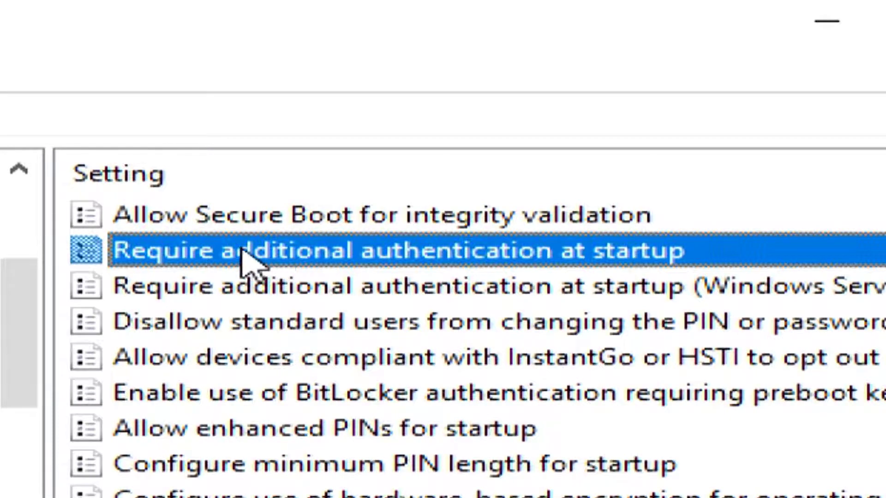
# Enable 'Require additional authentication at startup' with 'Allow BitLocker without a compatible TPM', then minimize the editor.
pyautogui.doubleClick(224, 250)
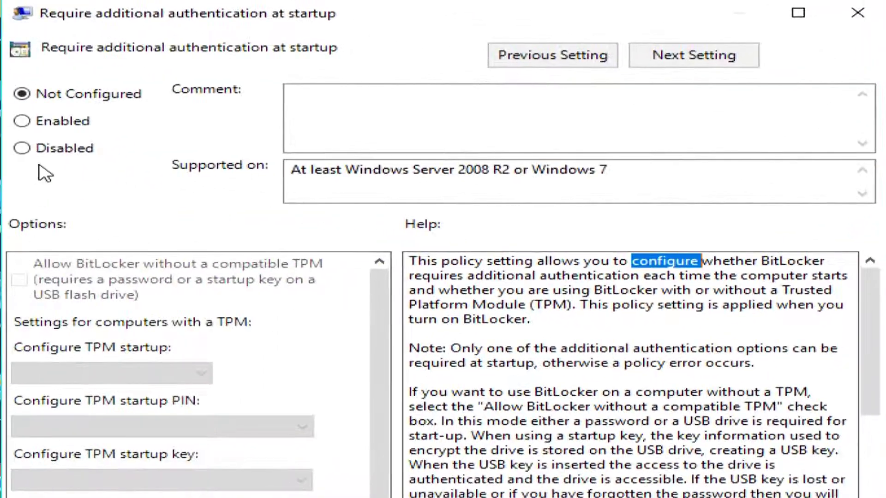
pyautogui.click(29, 124)
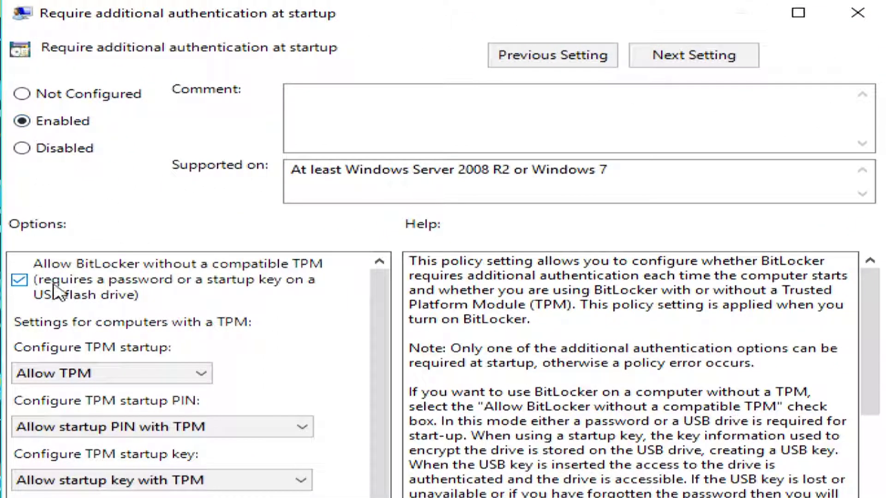
pyautogui.click(20, 280)
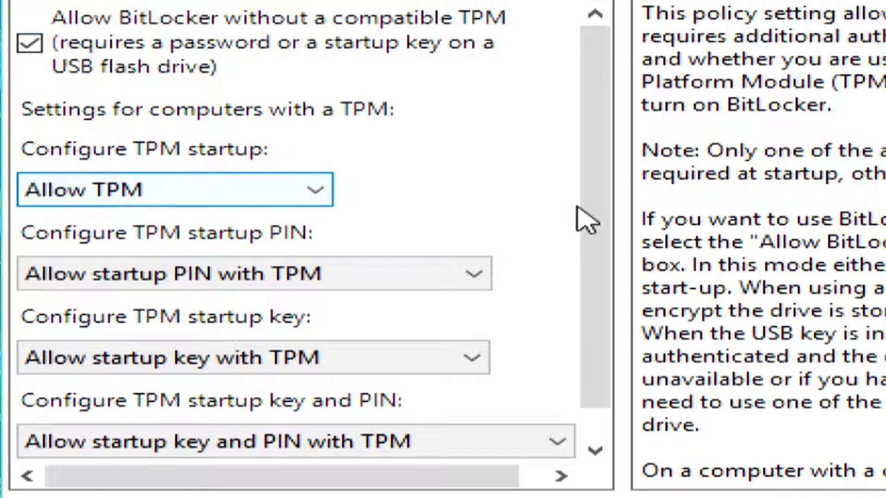
pyautogui.scroll(-1, 593, 227)
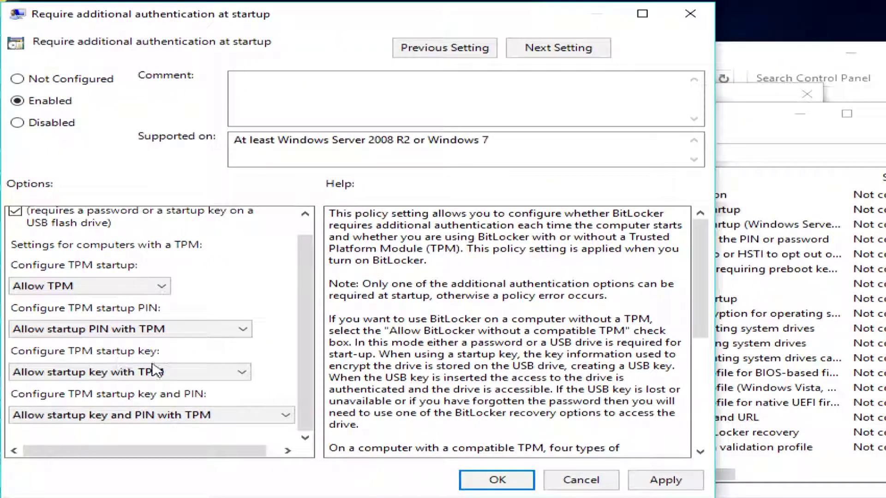
pyautogui.click(489, 482)
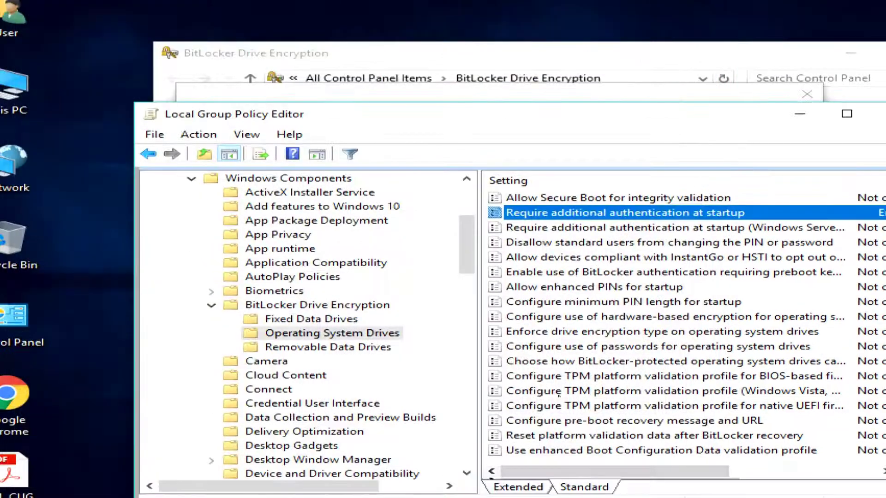
pyautogui.click(800, 114)
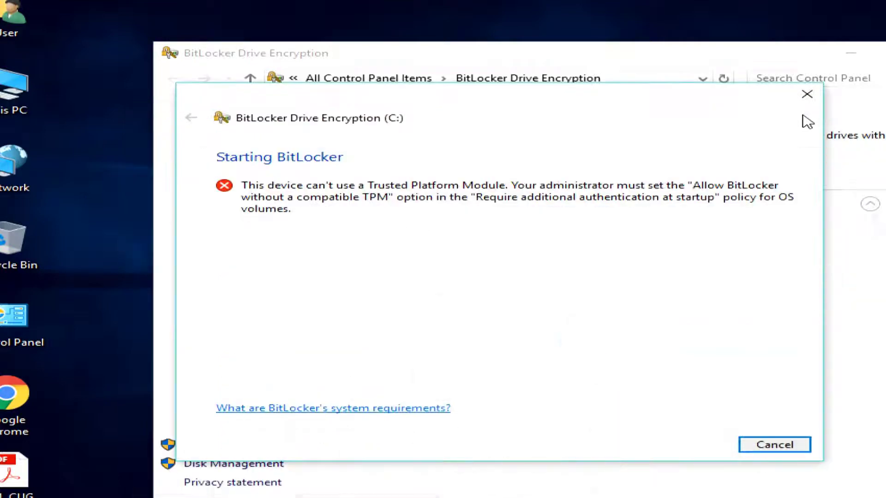
# Dismiss the TPM error, turn on BitLocker for C: with password unlock, and enter and confirm the startup password.
pyautogui.click(806, 94)
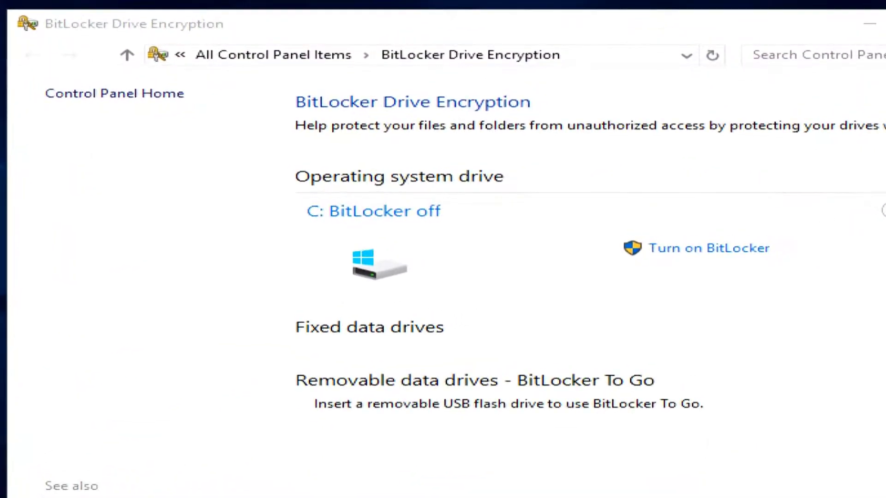
pyautogui.click(683, 252)
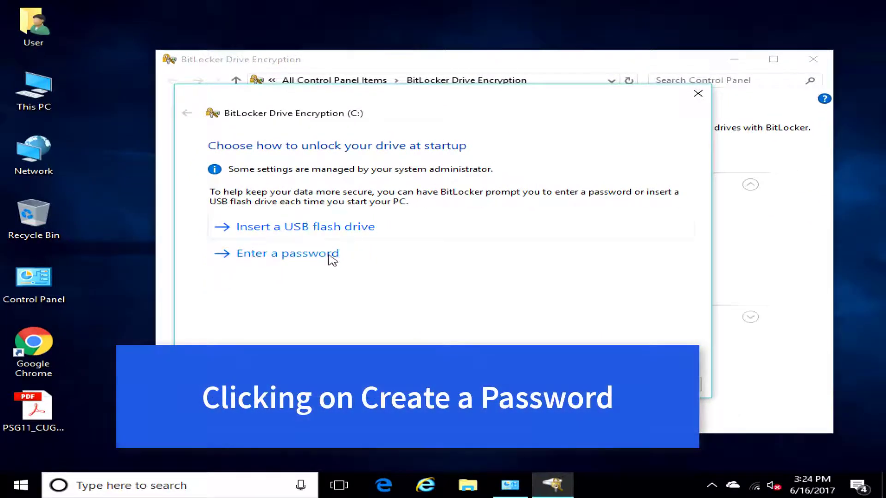
pyautogui.click(310, 253)
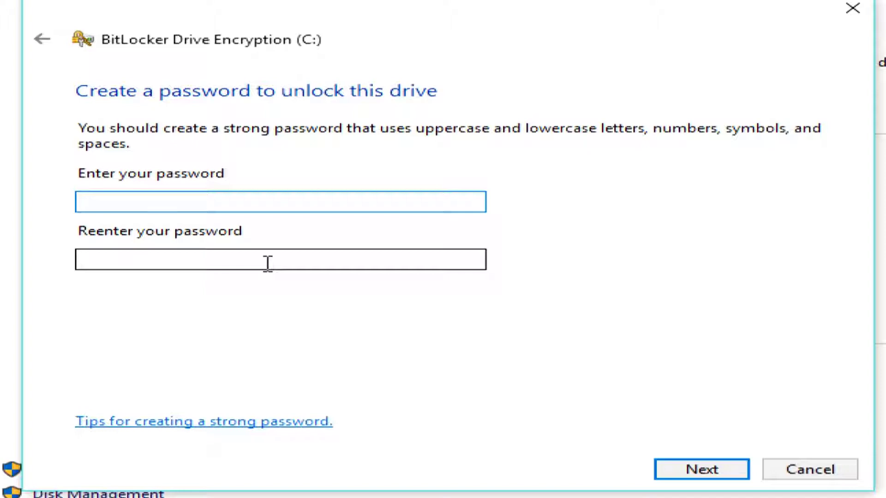
pyautogui.write('*****')
pyautogui.click(80, 259)
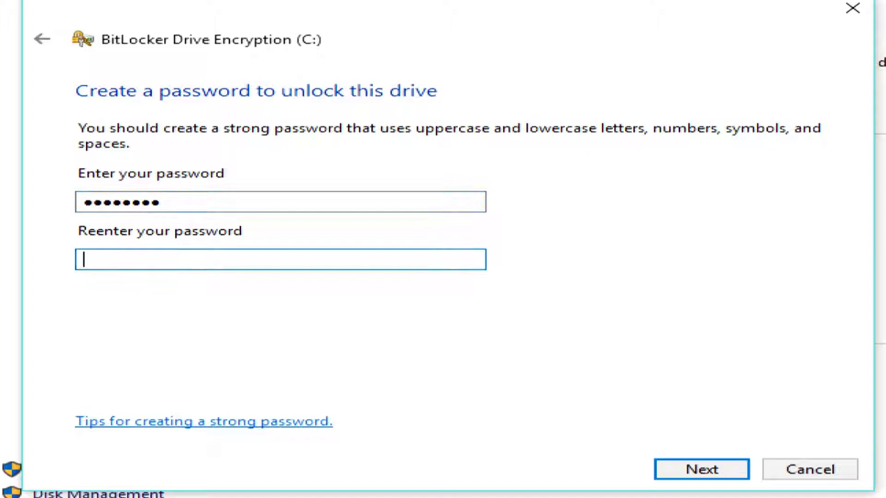
pyautogui.write('*****')
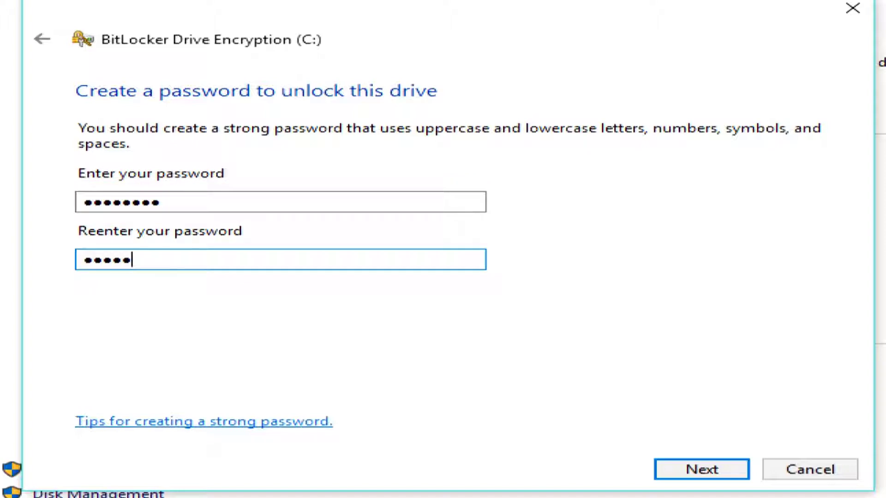
pyautogui.write('***')
pyautogui.click(691, 473)
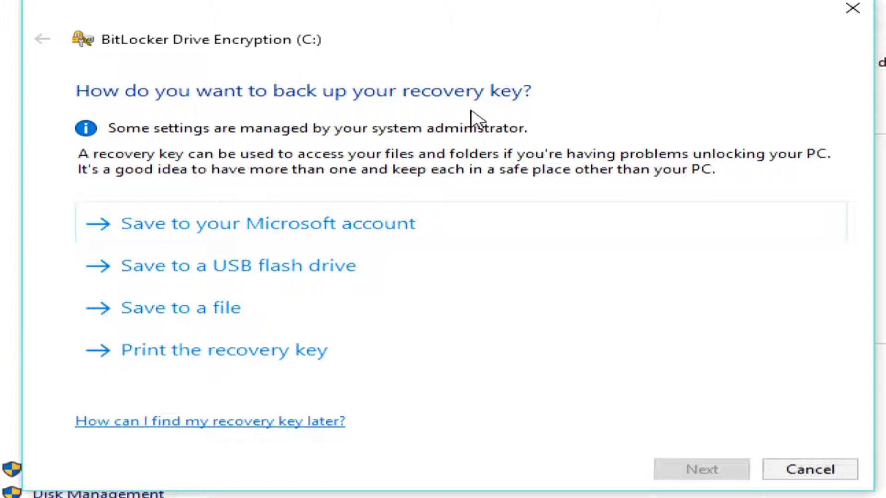
# Try backing up the recovery key to the Microsoft account, PATRIOT (E:), and a Desktop file, then cancel.
pyautogui.click(279, 228)
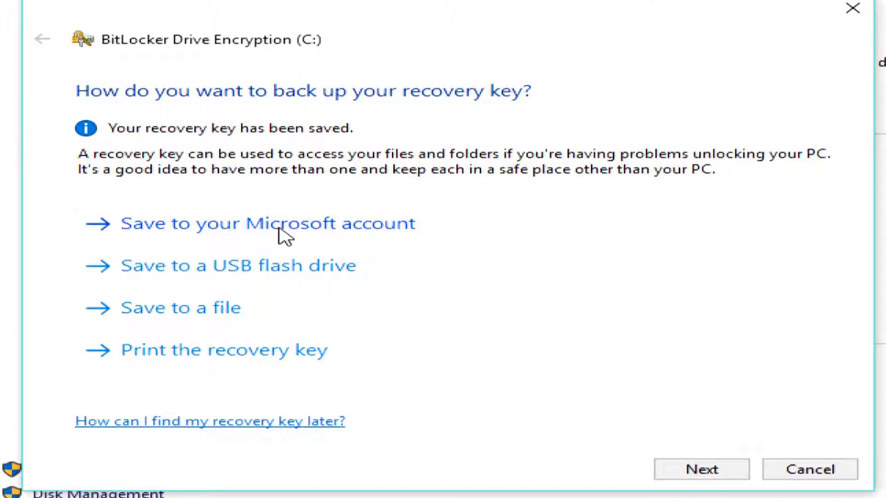
pyautogui.click(248, 272)
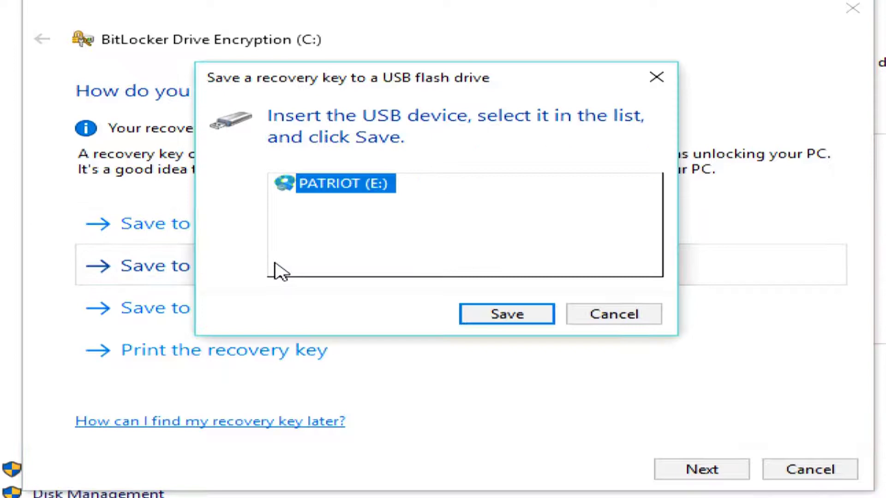
pyautogui.click(512, 322)
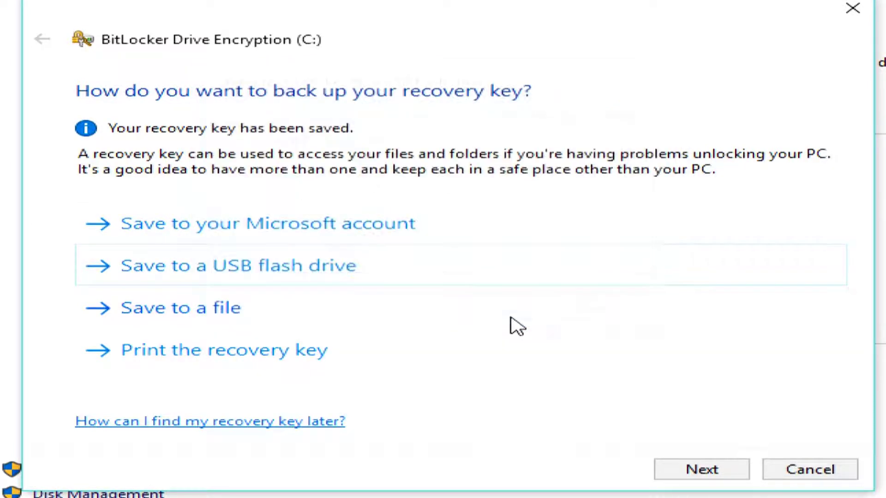
pyautogui.click(183, 310)
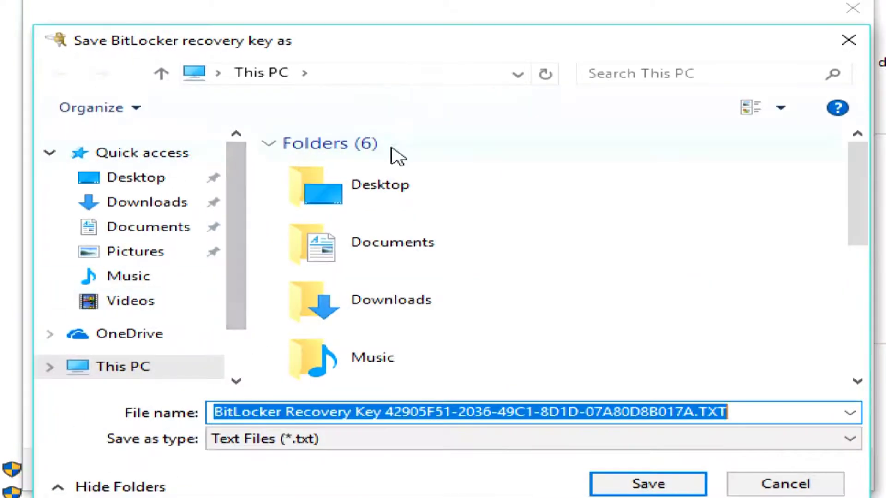
pyautogui.doubleClick(382, 195)
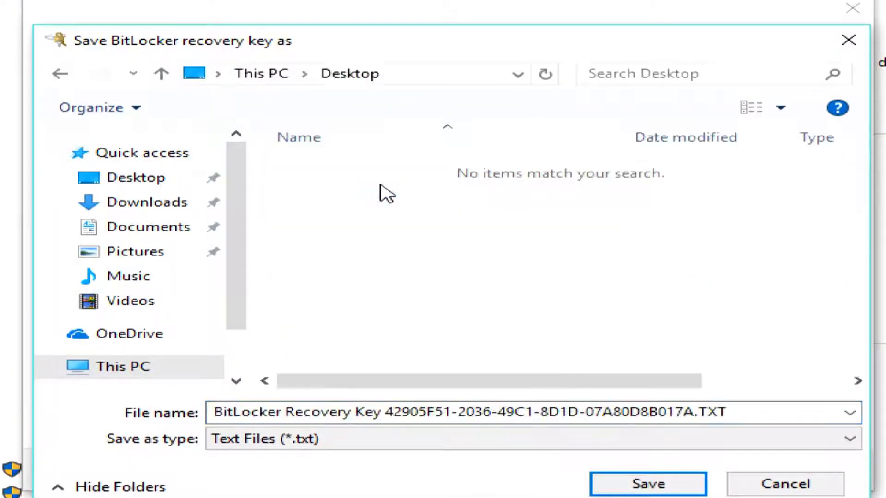
pyautogui.click(600, 480)
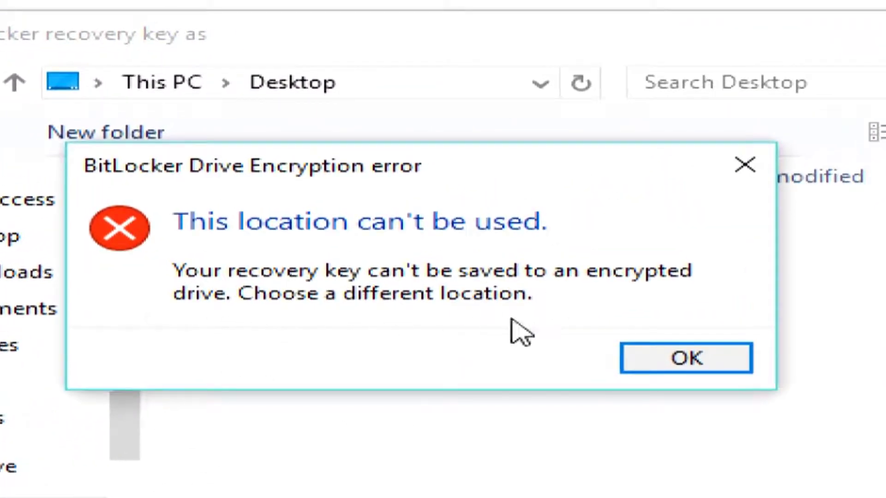
pyautogui.click(668, 358)
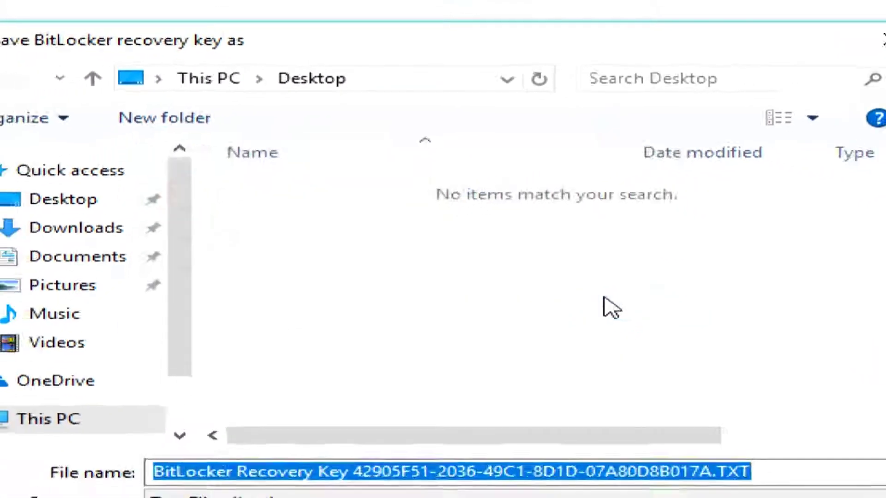
pyautogui.click(717, 480)
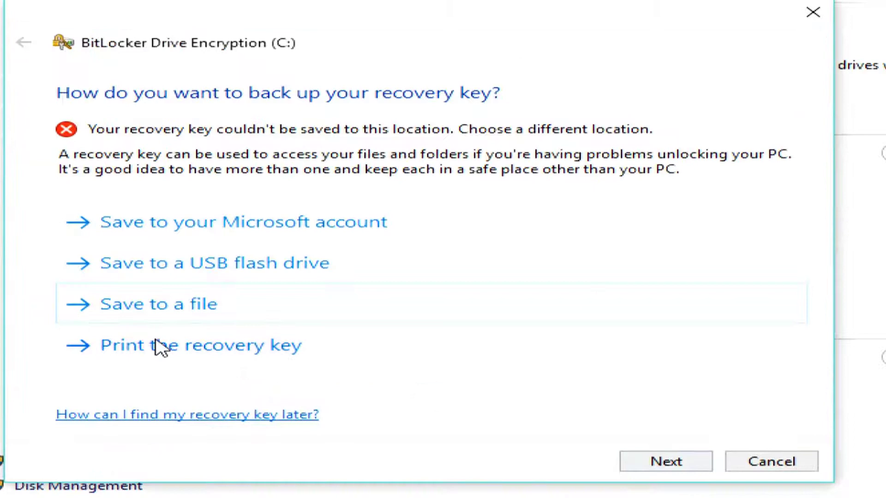
# Print the recovery key as the backup and proceed past the backup step.
pyautogui.click(176, 354)
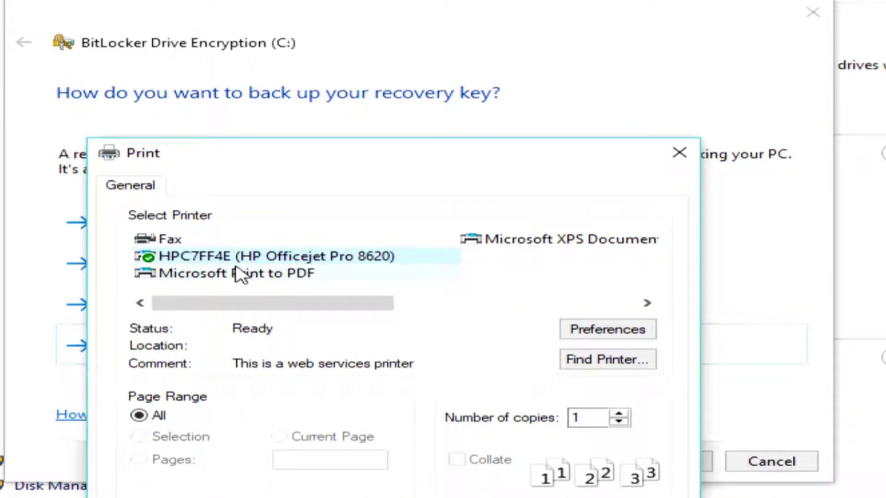
pyautogui.press('Return')
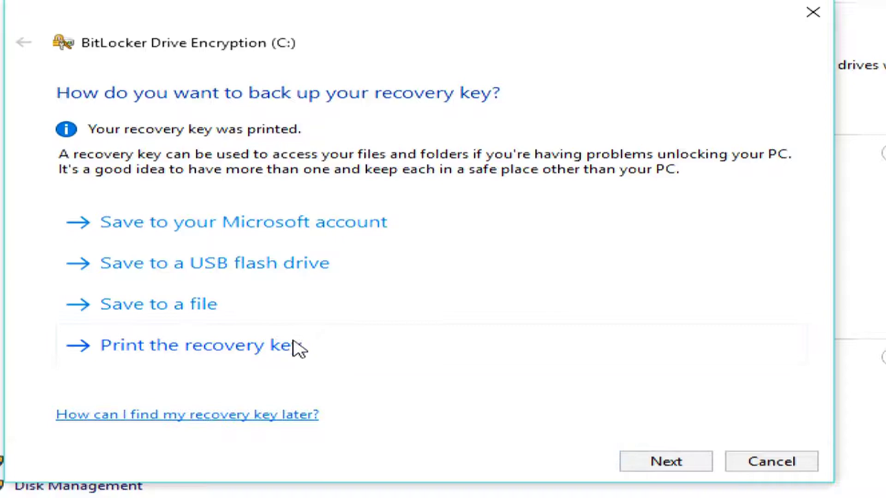
pyautogui.click(663, 469)
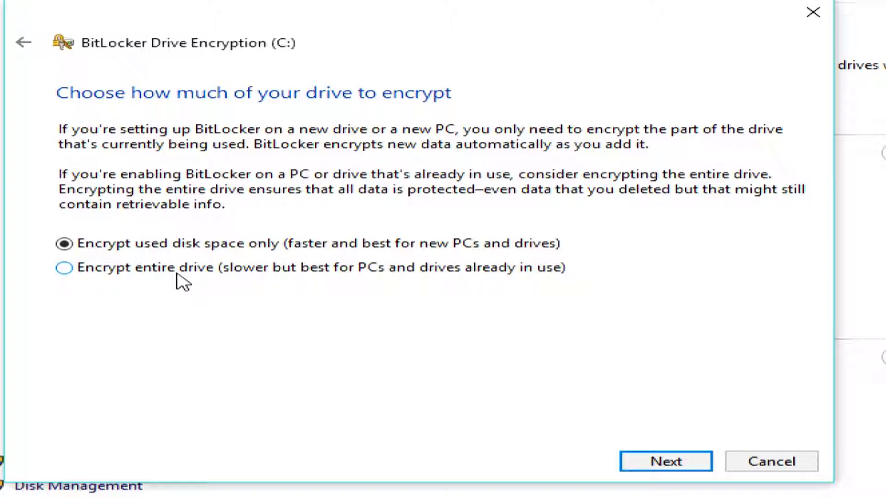
# Choose Encrypt entire drive, keep New encryption mode, and start encrypting C:.
pyautogui.click(64, 269)
pyautogui.click(666, 463)
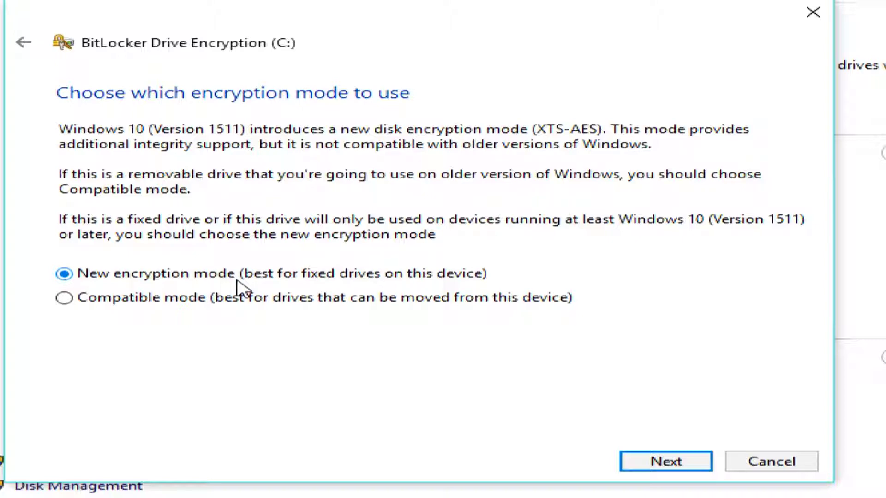
pyautogui.click(664, 466)
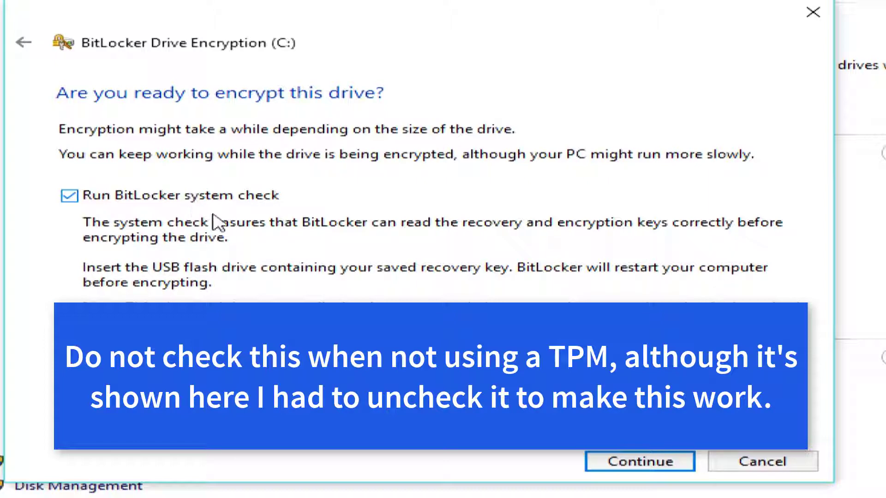
pyautogui.click(608, 462)
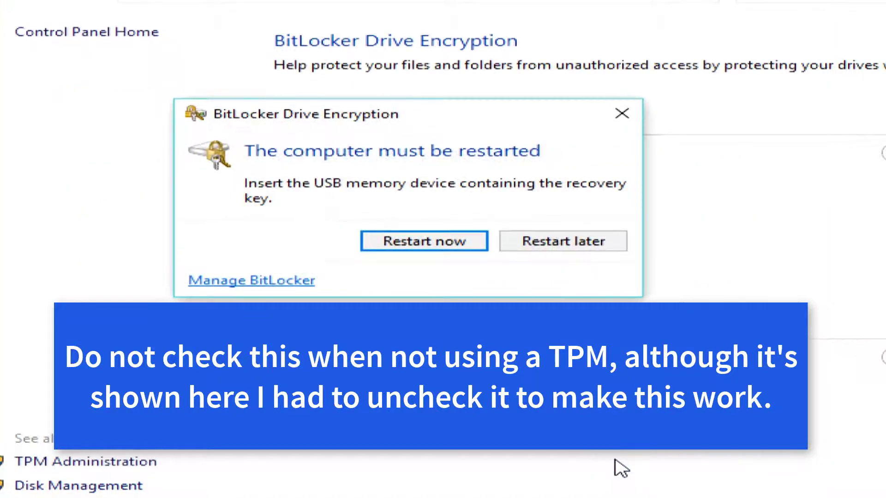
# Restart the PC, reopen Manage BitLocker via a 'bit' search, and view C:'s encryption progress from the tray icon.
pyautogui.click(428, 244)
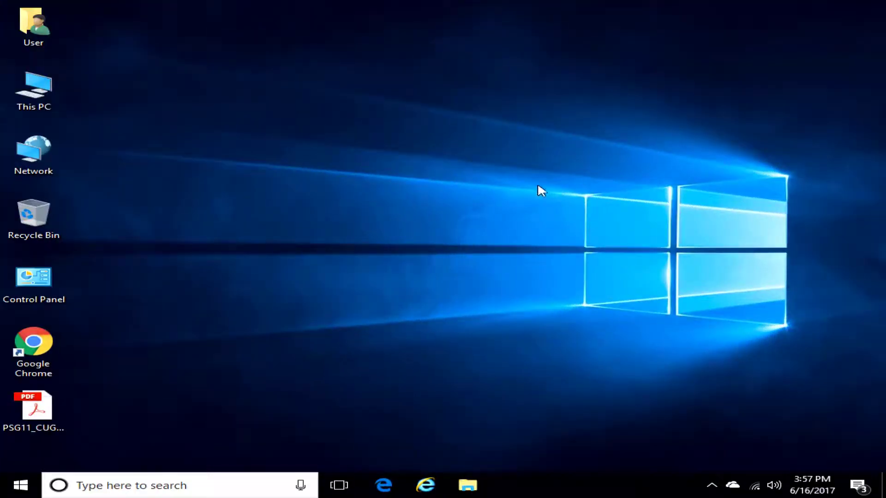
pyautogui.click(172, 491)
pyautogui.write('bit')
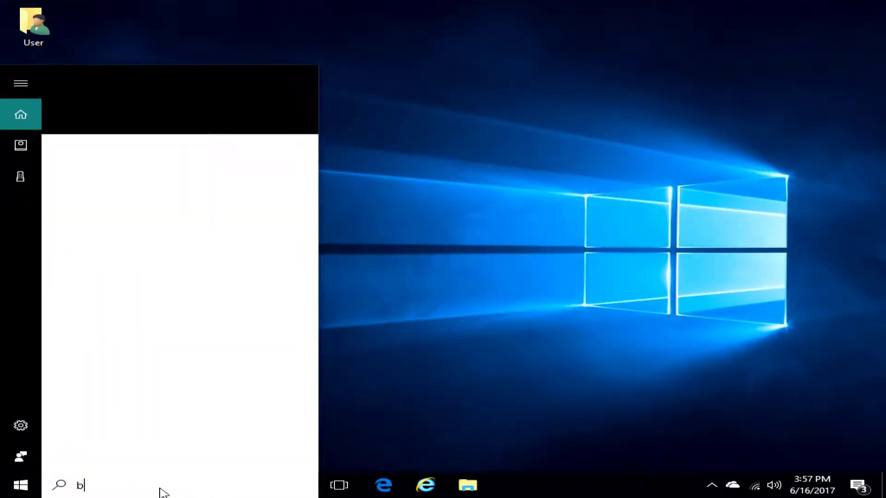
pyautogui.click(180, 147)
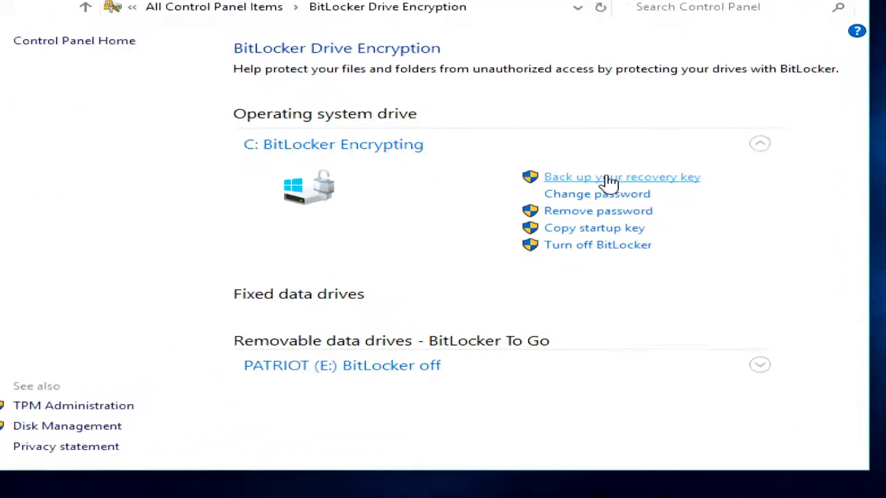
pyautogui.click(359, 145)
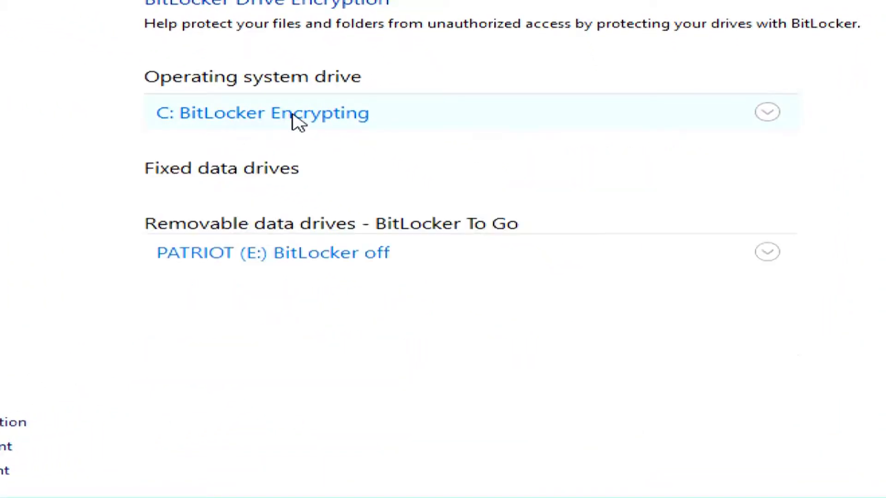
pyautogui.click(298, 122)
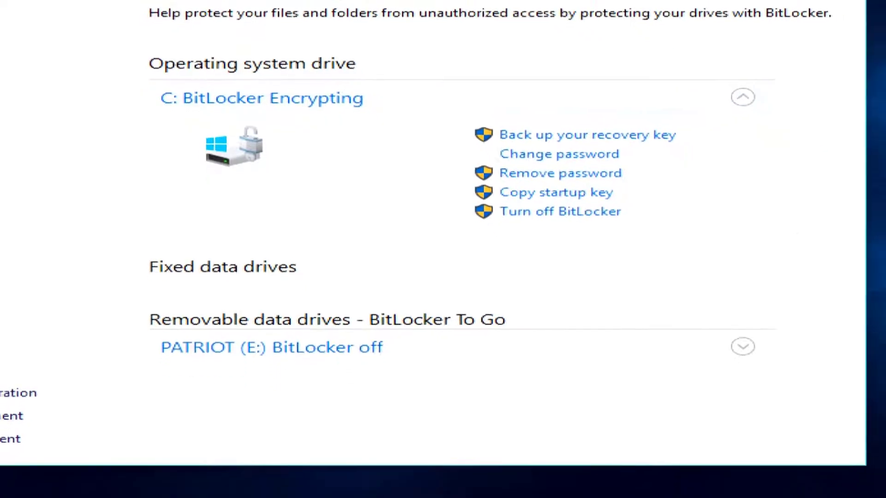
pyautogui.click(652, 480)
pyautogui.click(626, 447)
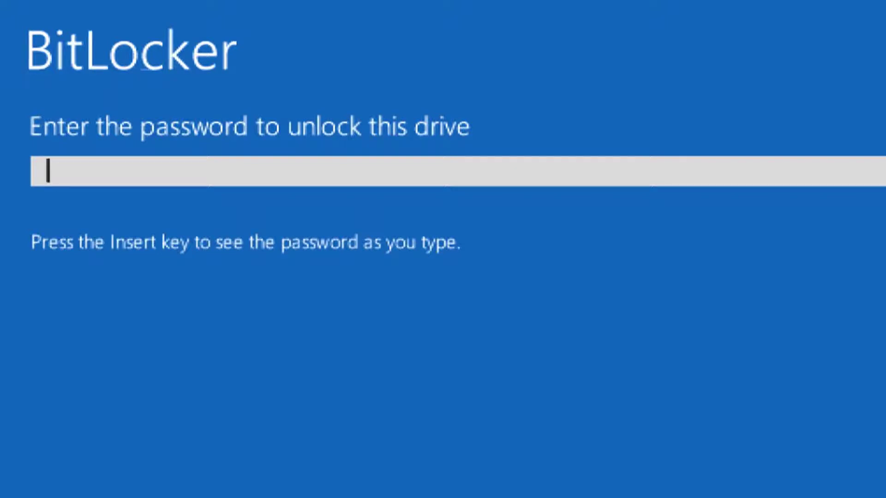
# Enter the BitLocker startup password at the pre-boot screen to unlock the drive.
pyautogui.write('12345678')
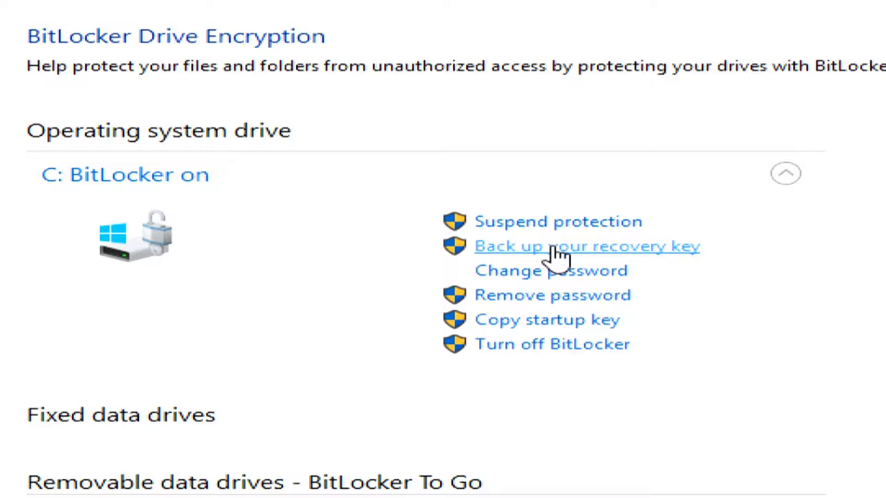
pyautogui.click(508, 226)
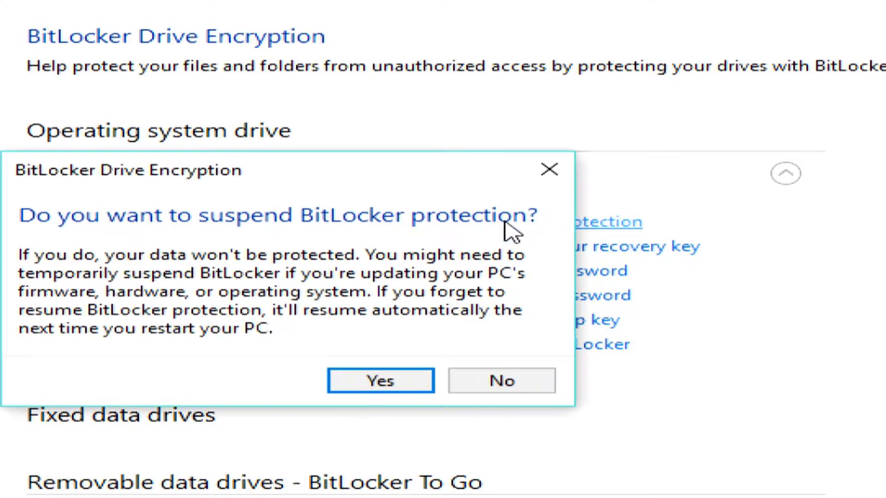
pyautogui.click(366, 383)
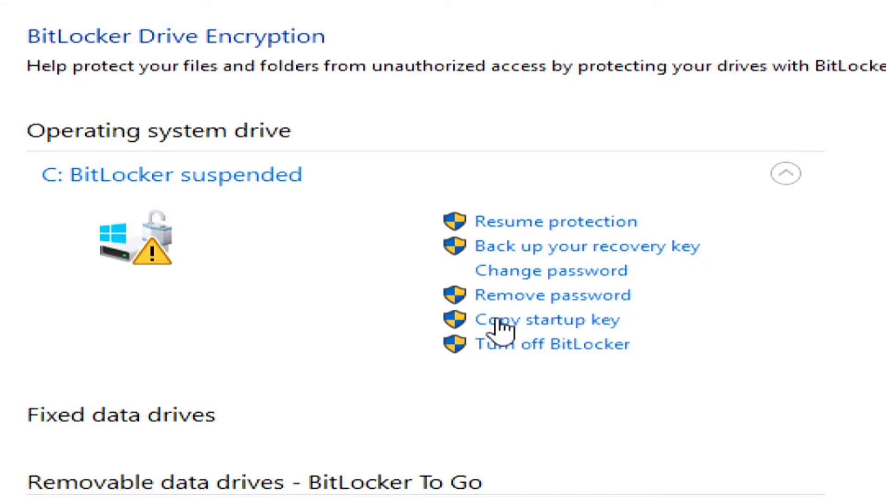
pyautogui.click(531, 230)
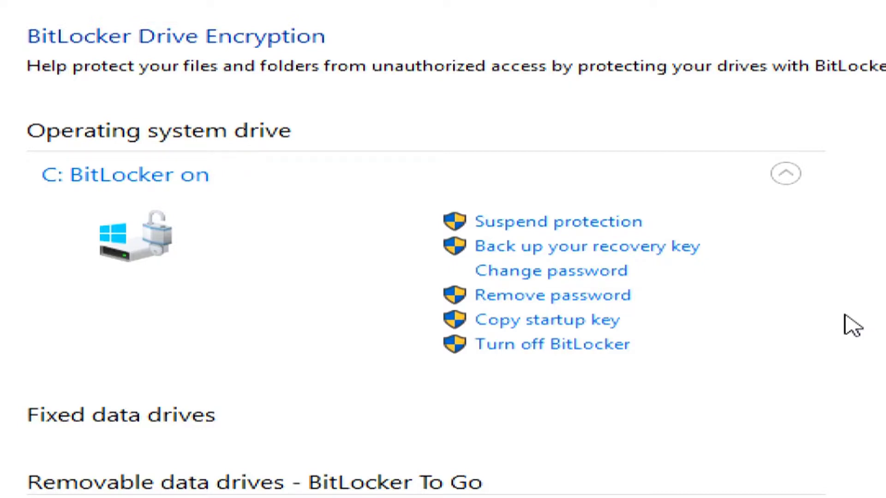
pyautogui.click(530, 348)
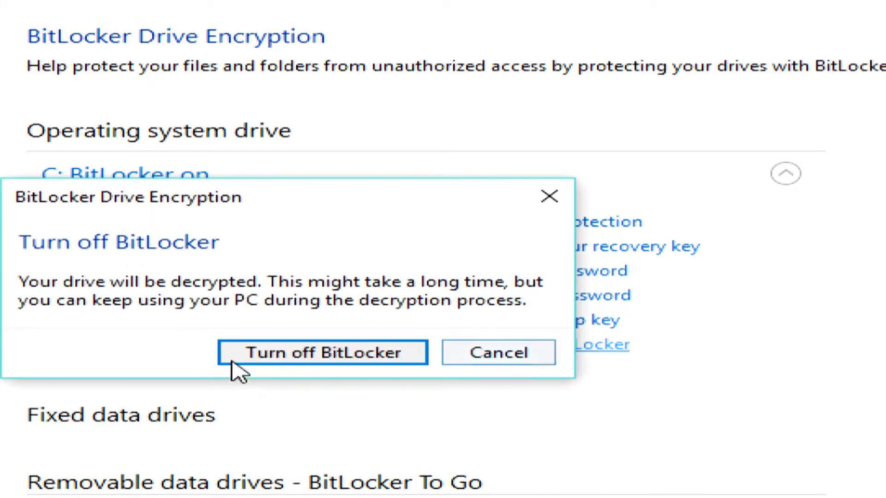
pyautogui.click(325, 353)
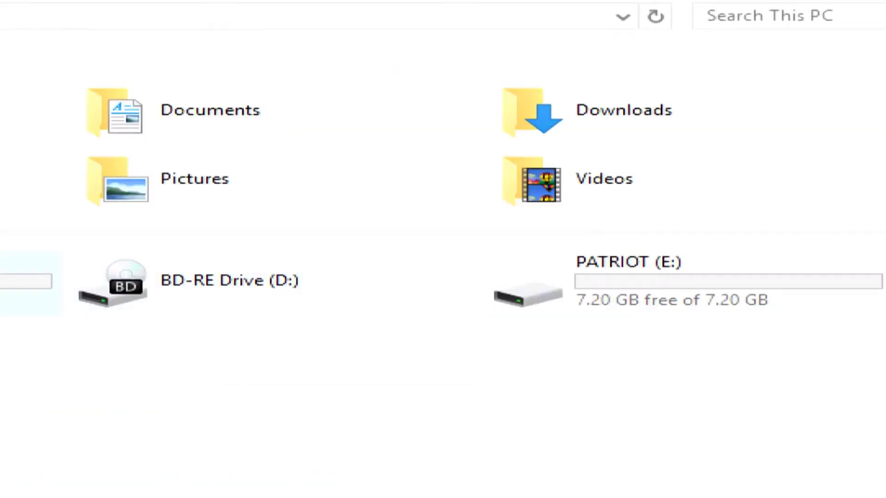
pyautogui.rightClick(49, 288)
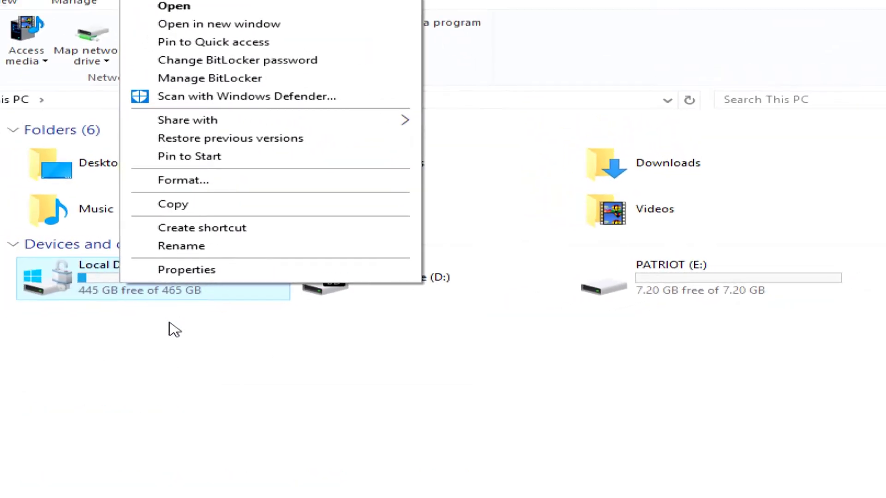
pyautogui.click(174, 330)
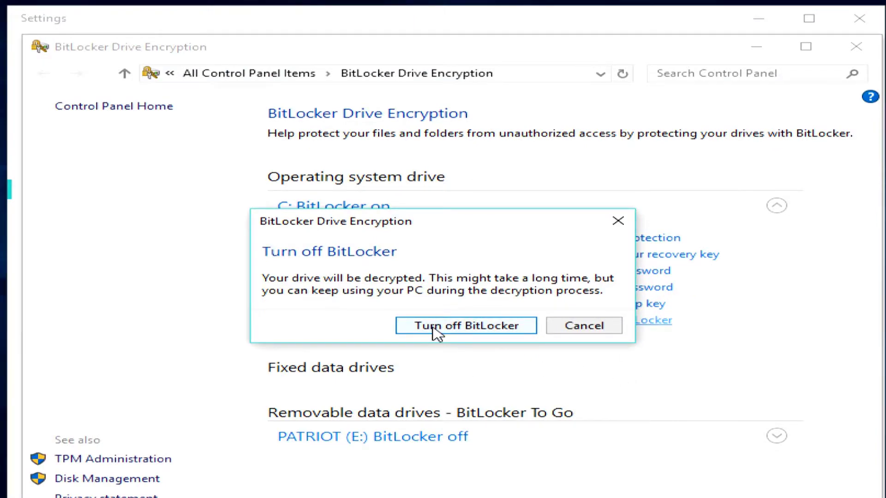
pyautogui.click(589, 332)
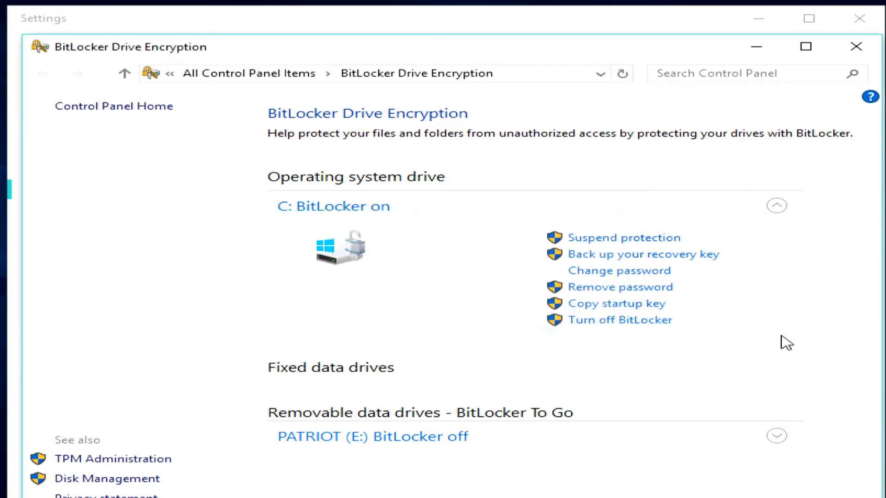